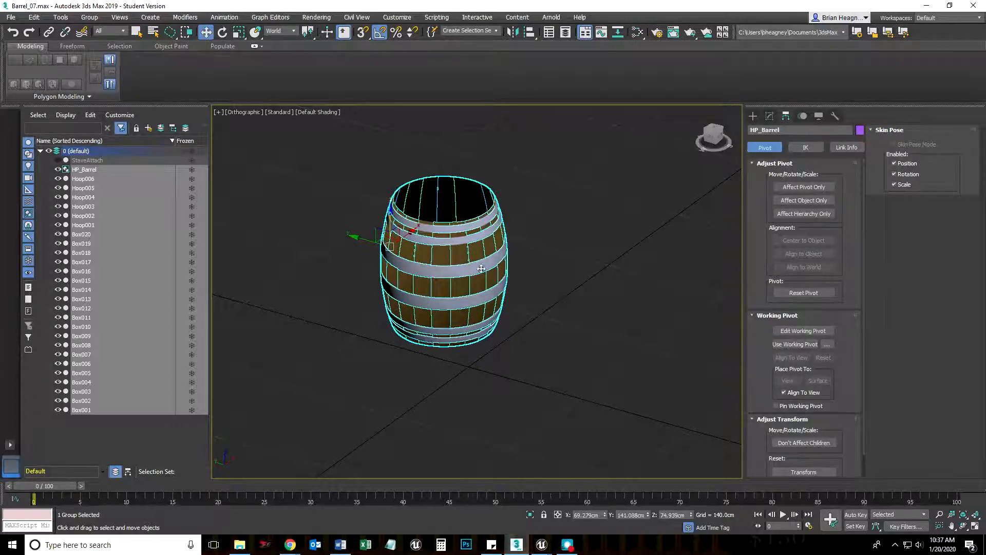
# Browse the full list of additional utilities while the HP_Barrel group is selected, and close it without choosing one
pyautogui.moveTo(504, 333); pyautogui.dragTo(513, 352, button='middle')
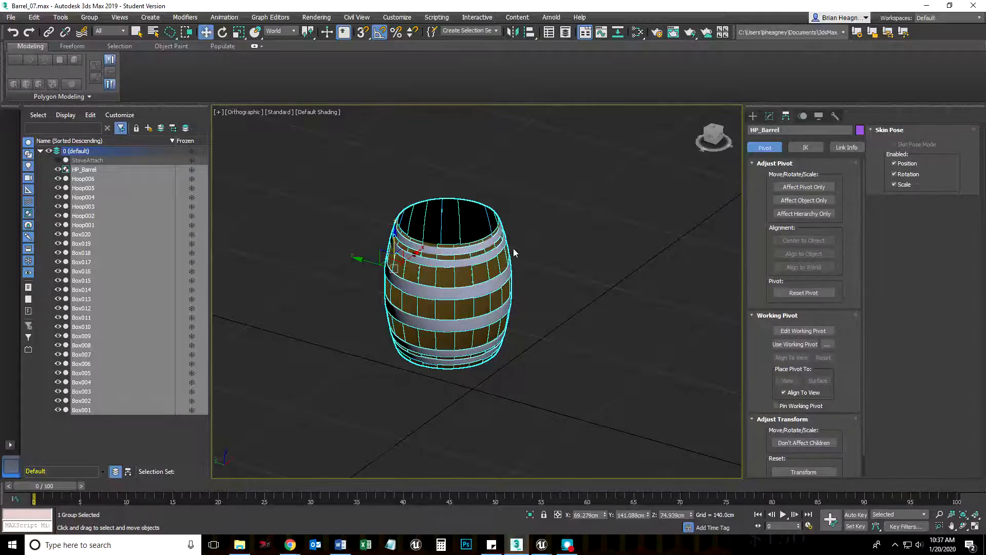
pyautogui.click(833, 115)
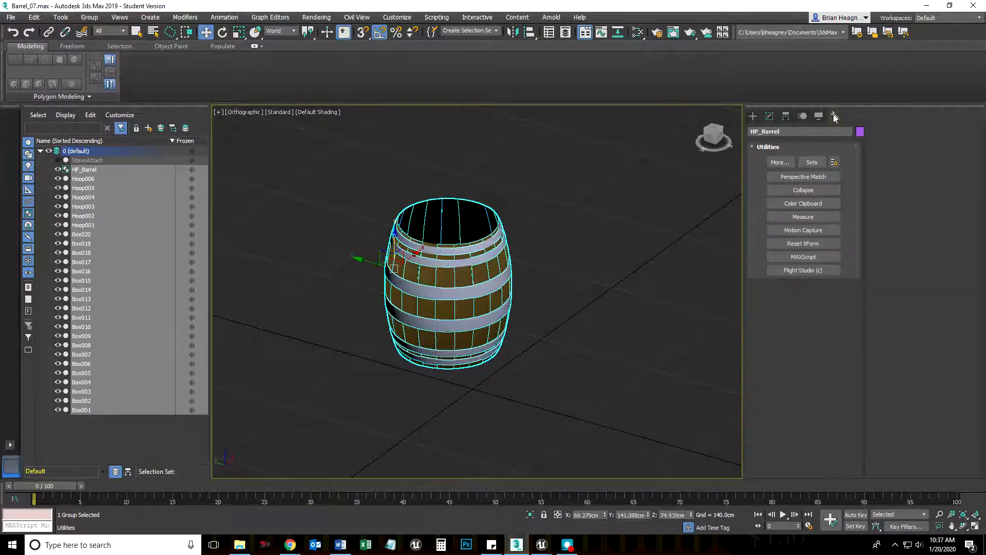
pyautogui.click(823, 245)
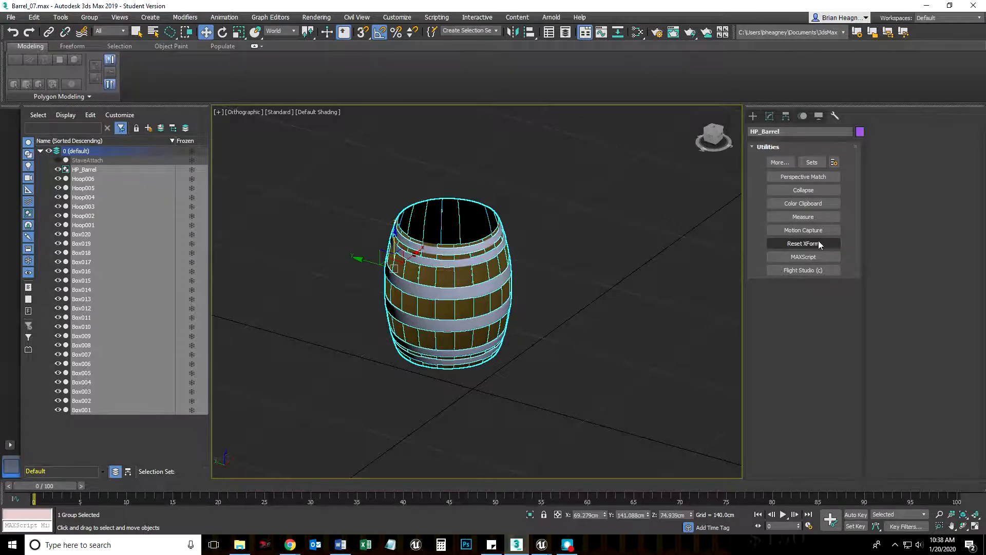
pyautogui.click(785, 162)
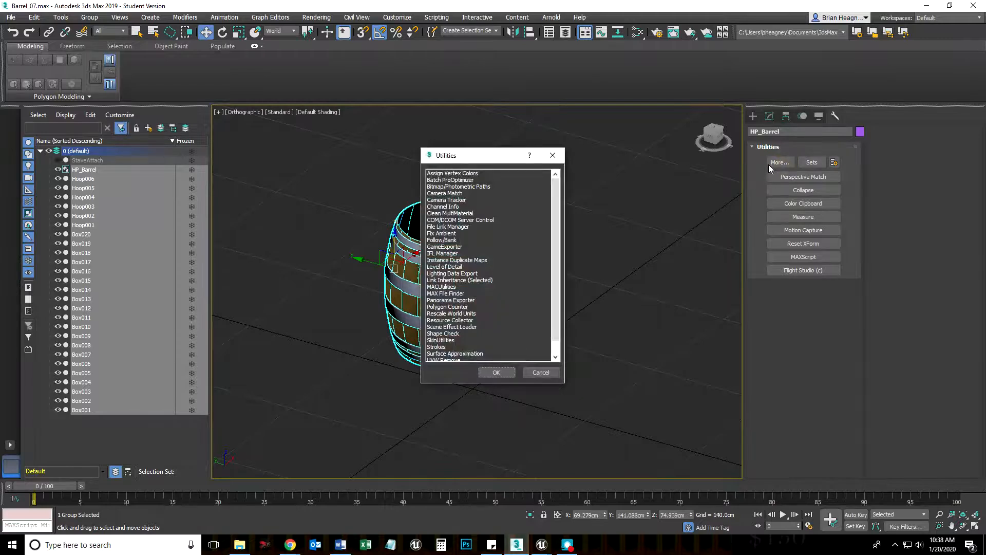
pyautogui.scroll(-1, 468, 286)
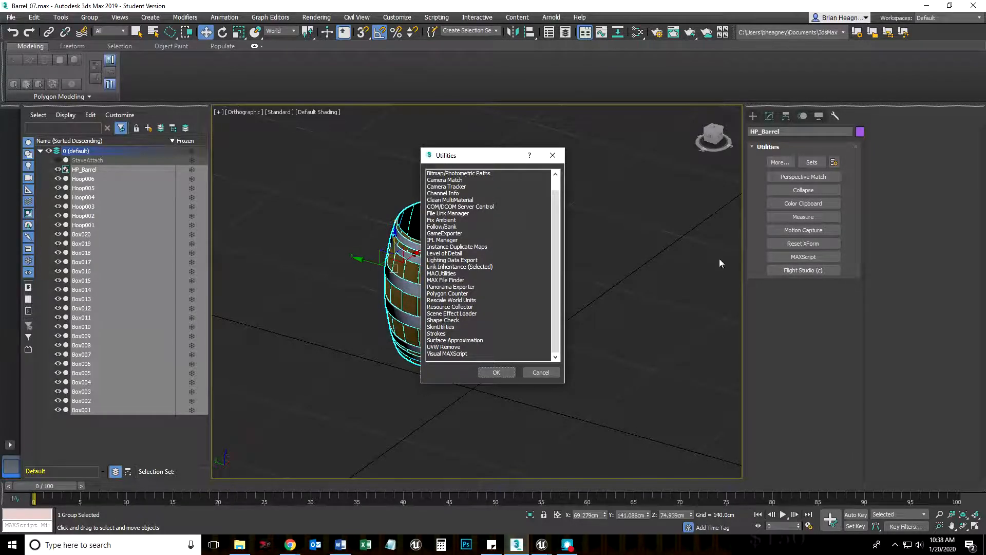
pyautogui.click(541, 372)
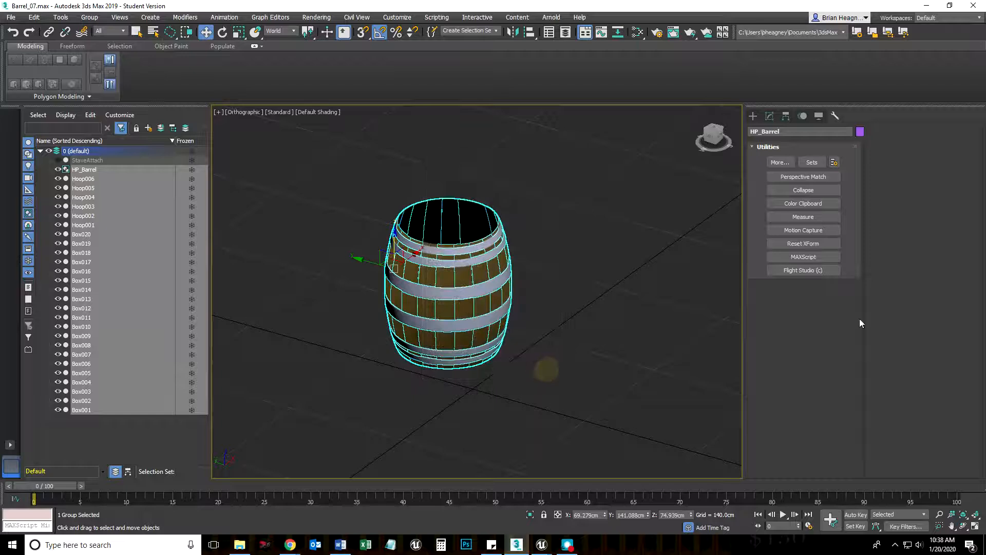
# Try to reset the transform of the HP_Barrel group with the Reset XForm utility
pyautogui.click(805, 245)
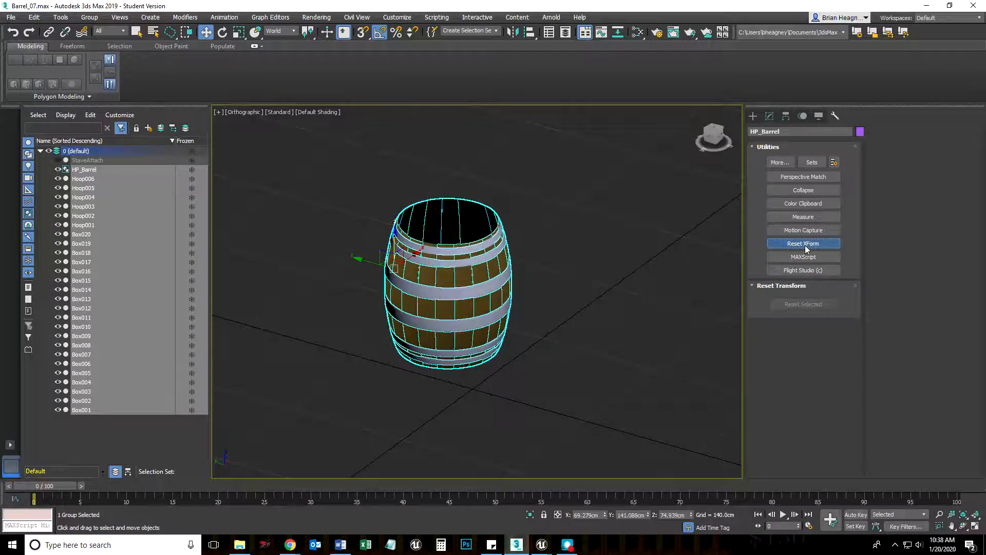
pyautogui.click(480, 292)
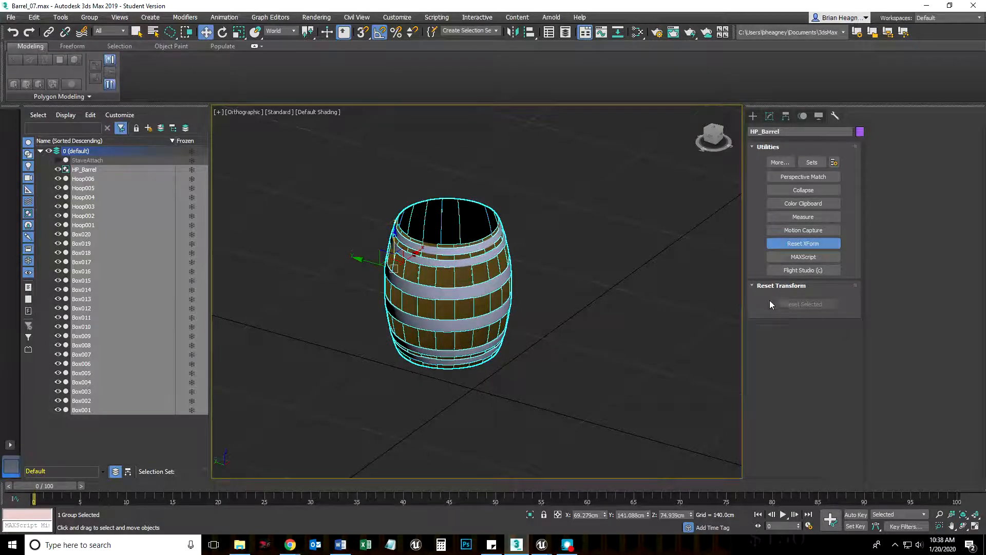
pyautogui.click(752, 285)
pyautogui.click(752, 285)
pyautogui.click(618, 237)
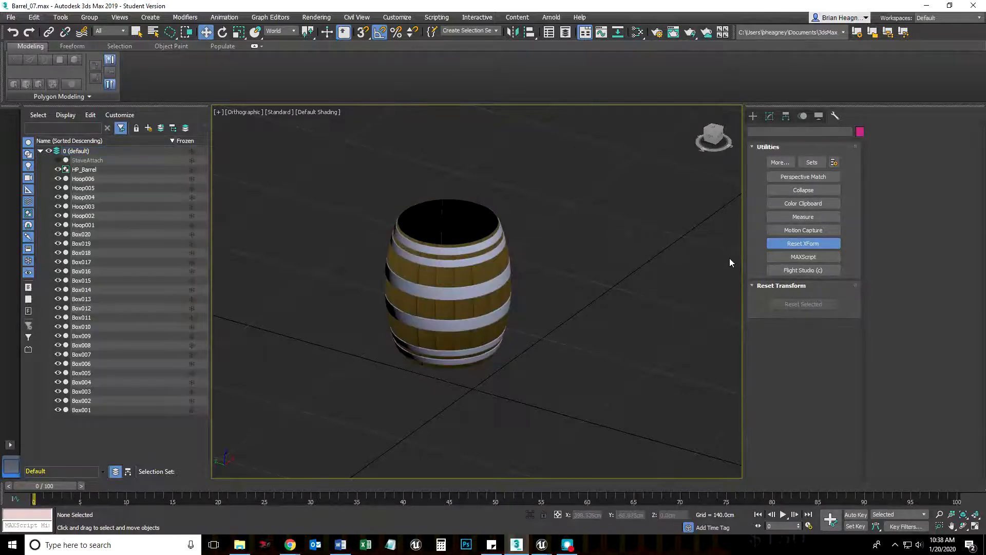
pyautogui.click(796, 245)
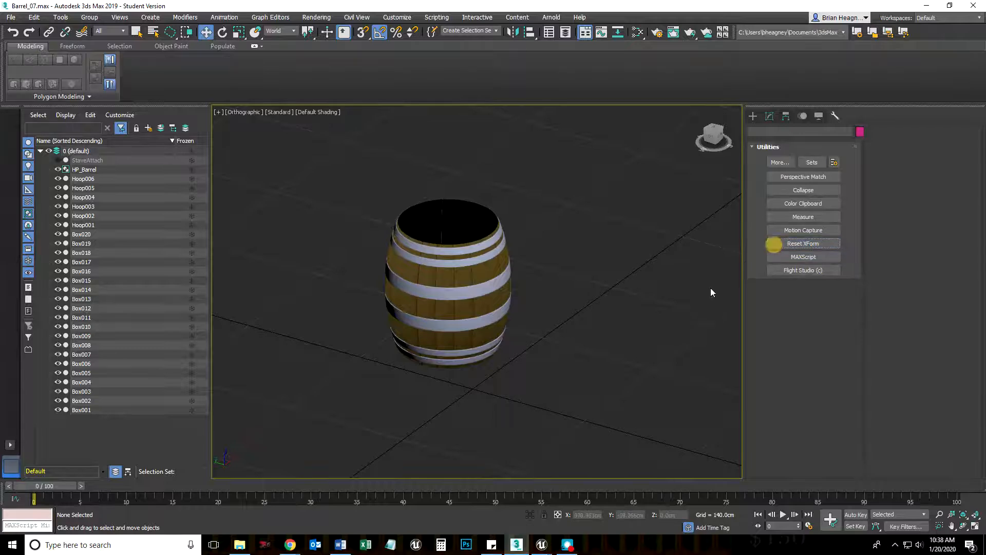
# Ungroup HP_Barrel into its separate staves and hoops, and clear the selection
pyautogui.click(408, 273)
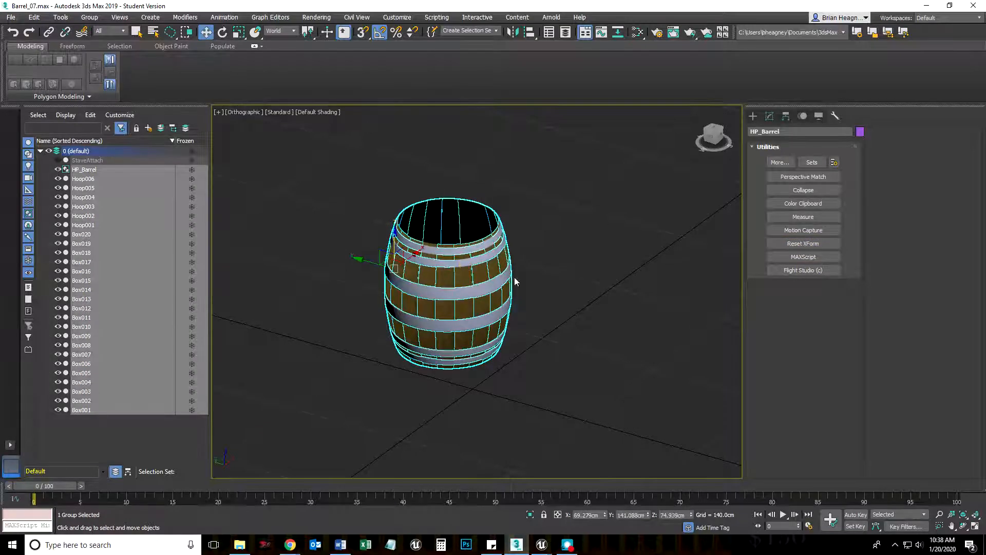
pyautogui.click(89, 19)
pyautogui.click(96, 47)
pyautogui.click(245, 230)
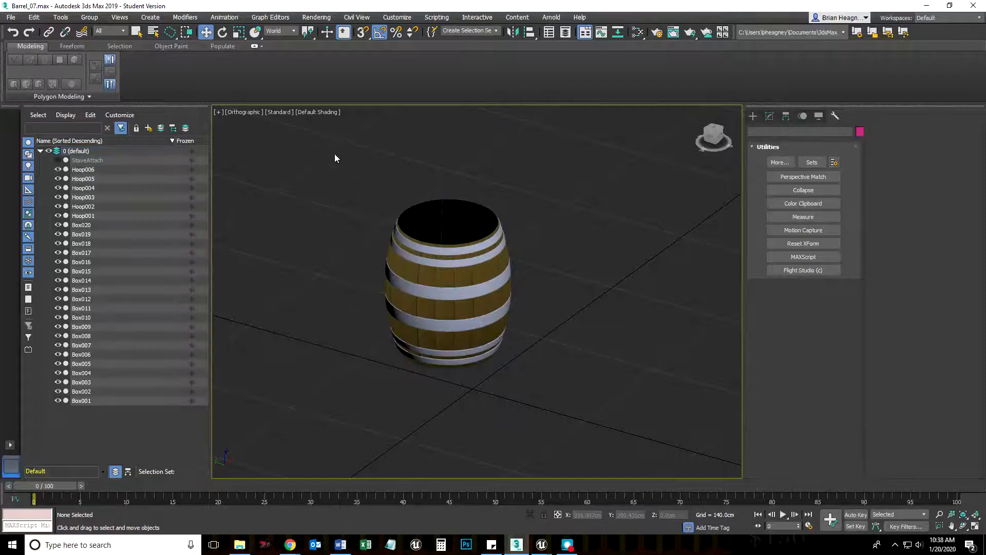
# Select all staves and hoops and inspect their individual pivots with Affect Pivot Only
pyautogui.moveTo(411, 289); pyautogui.dragTo(339, 339)
pyautogui.moveTo(324, 205)
pyautogui.mouseDown()
pyautogui.moveTo(569, 315)
pyautogui.moveTo(349, 133)
pyautogui.mouseUp()
pyautogui.click(786, 116)
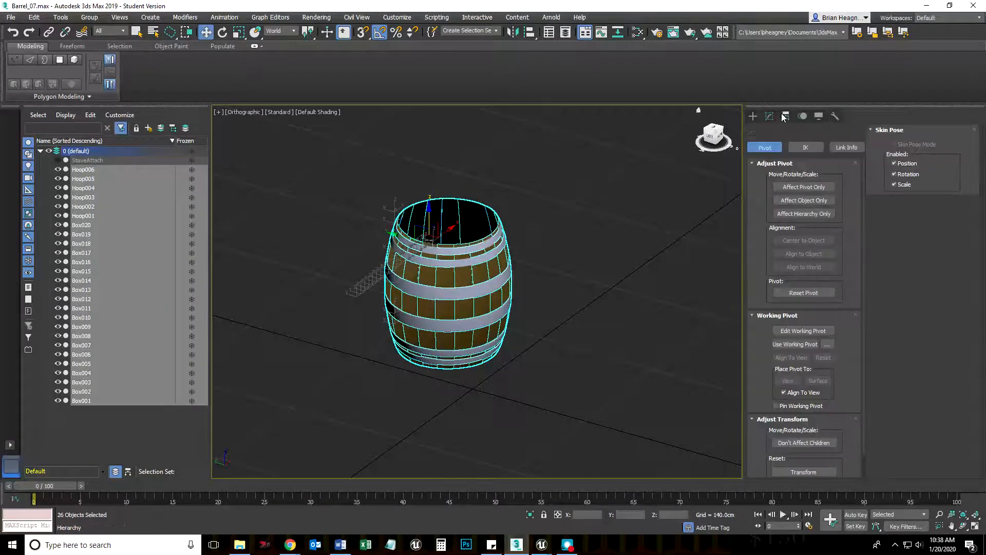
pyautogui.click(804, 187)
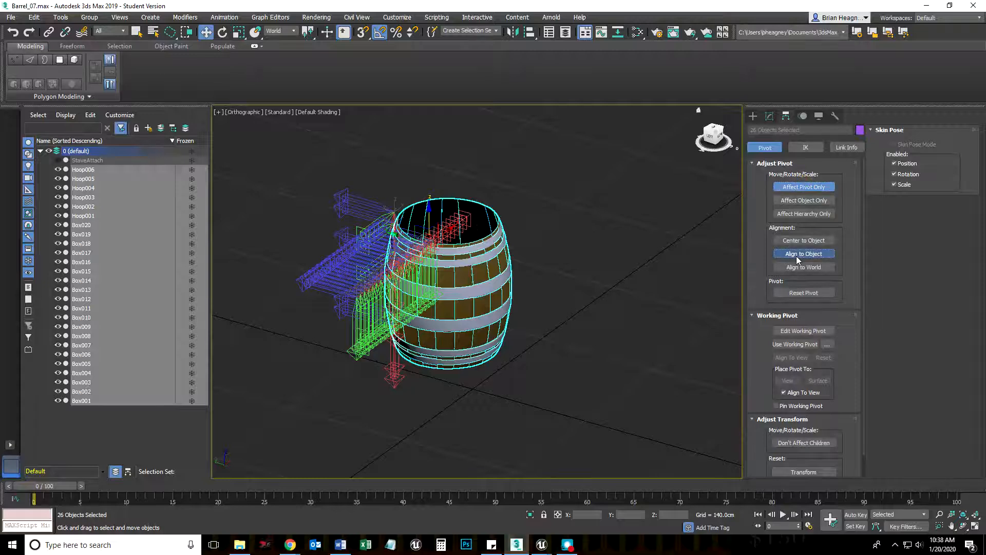
pyautogui.click(804, 187)
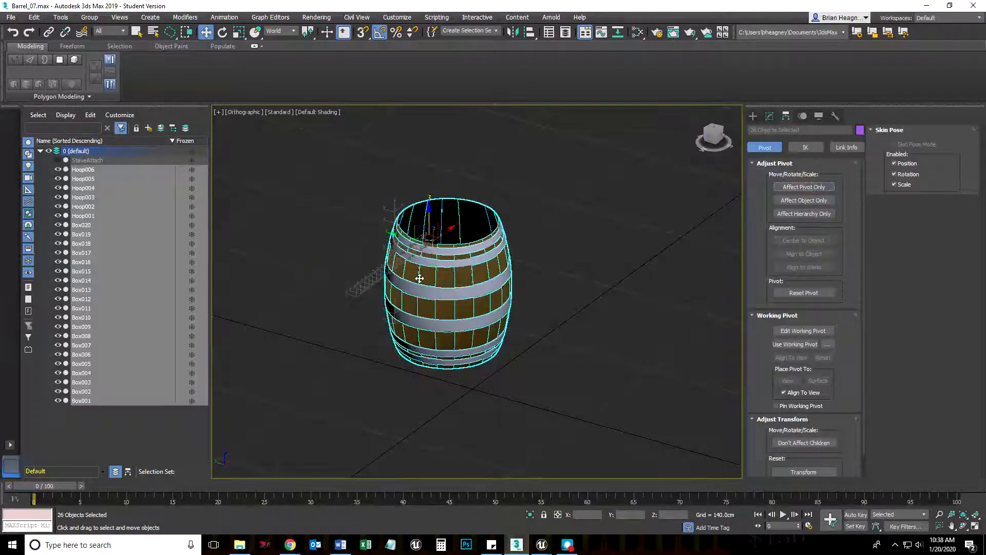
pyautogui.scroll(2, 450, 308)
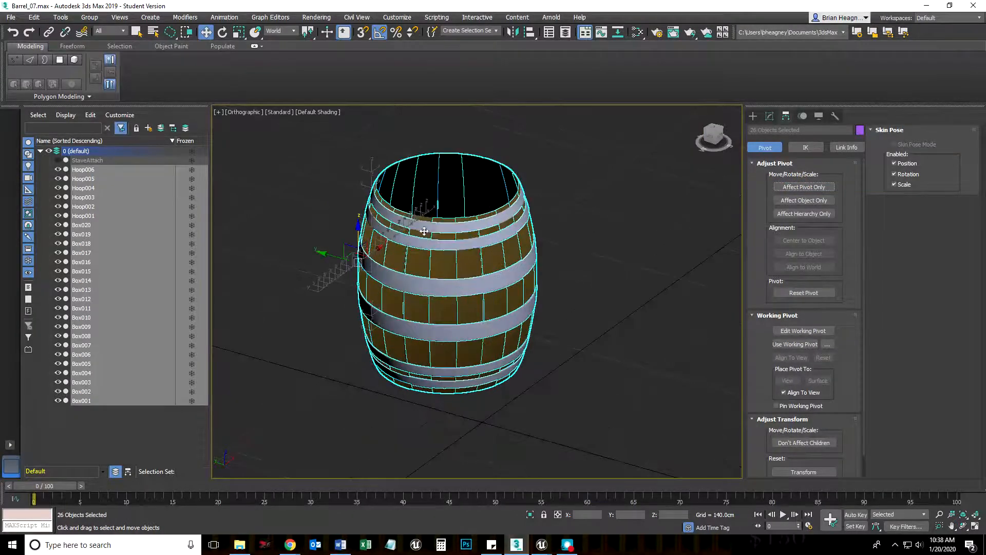
pyautogui.scroll(1, 424, 230)
pyautogui.click(292, 376)
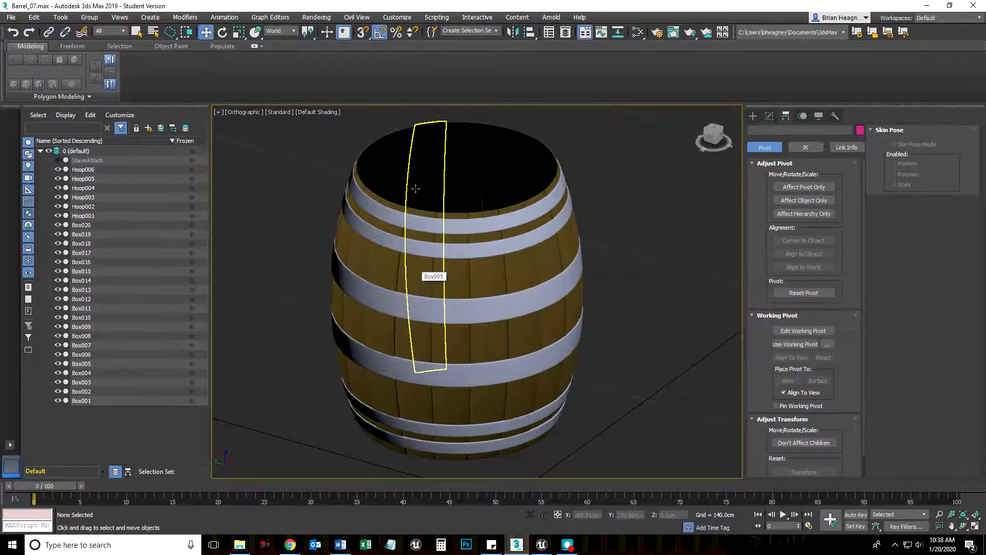
# Examine the modifier stacks of several individual staves, including Box001, and of a wide hoop
pyautogui.click(414, 278)
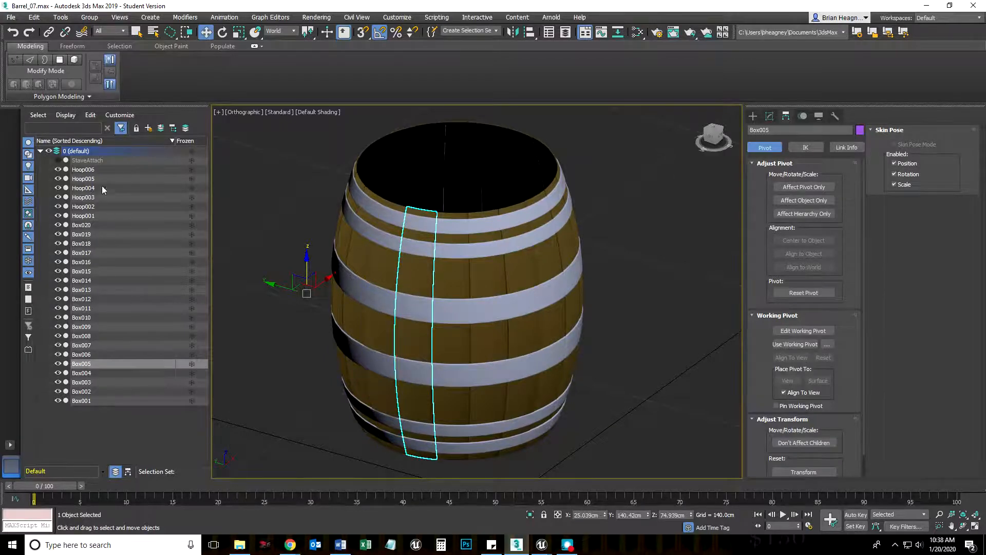
pyautogui.click(82, 400)
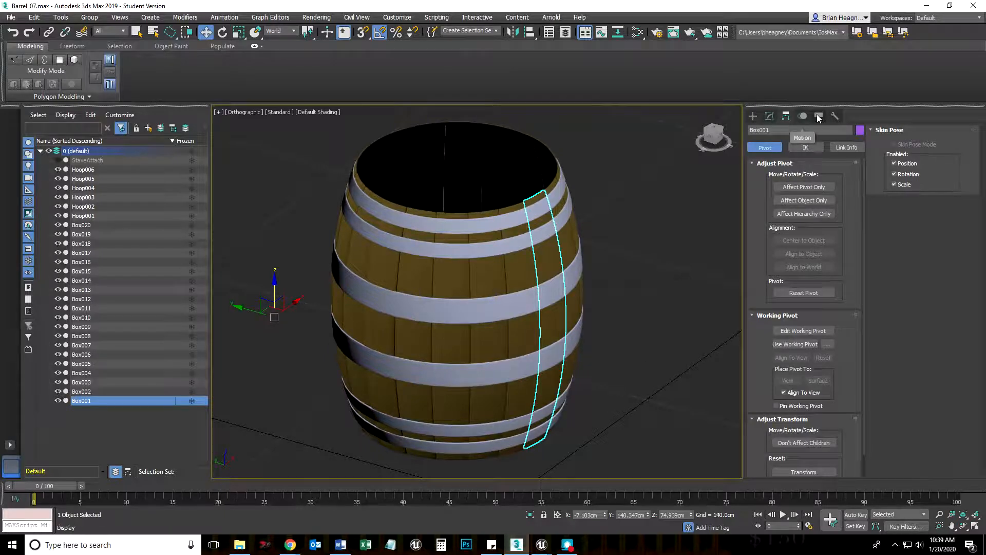
pyautogui.click(766, 120)
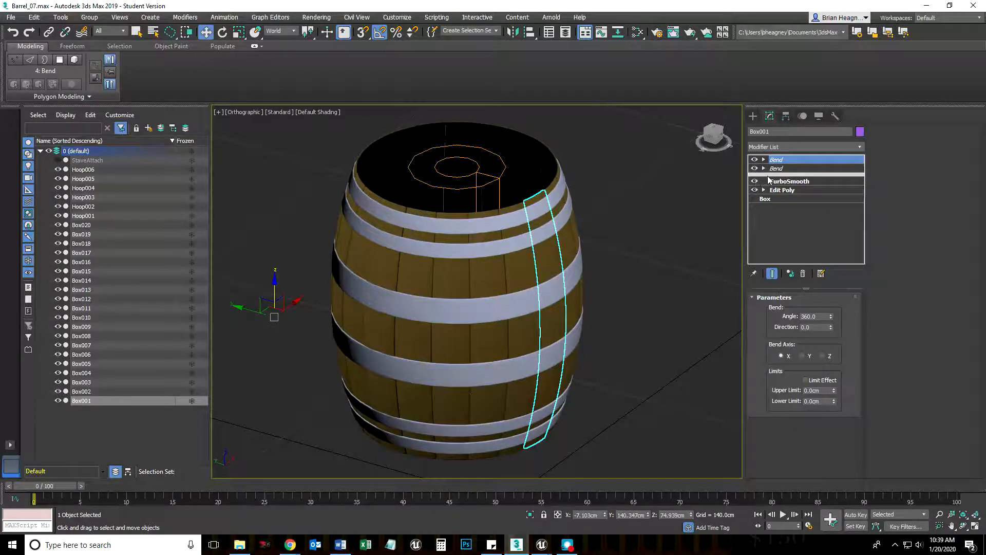
pyautogui.click(501, 271)
pyautogui.click(452, 275)
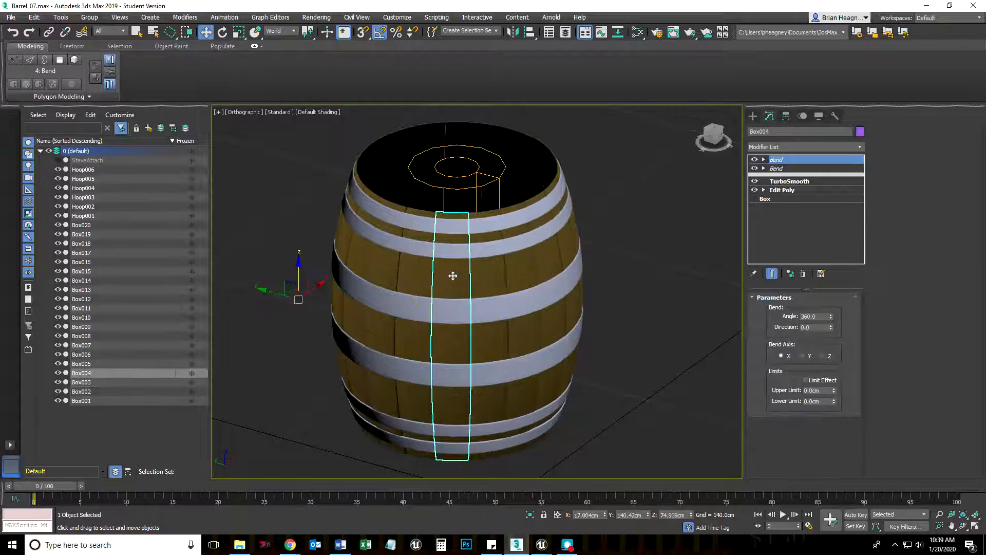
pyautogui.click(416, 277)
pyautogui.click(440, 309)
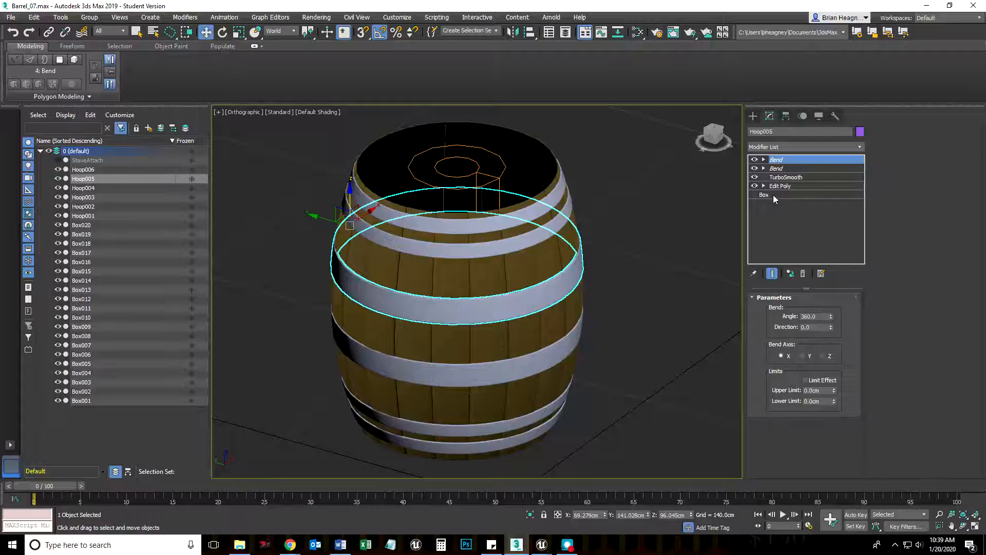
# Add an Edit Poly modifier on top of the Bend modifiers of stave Box001
pyautogui.click(547, 260)
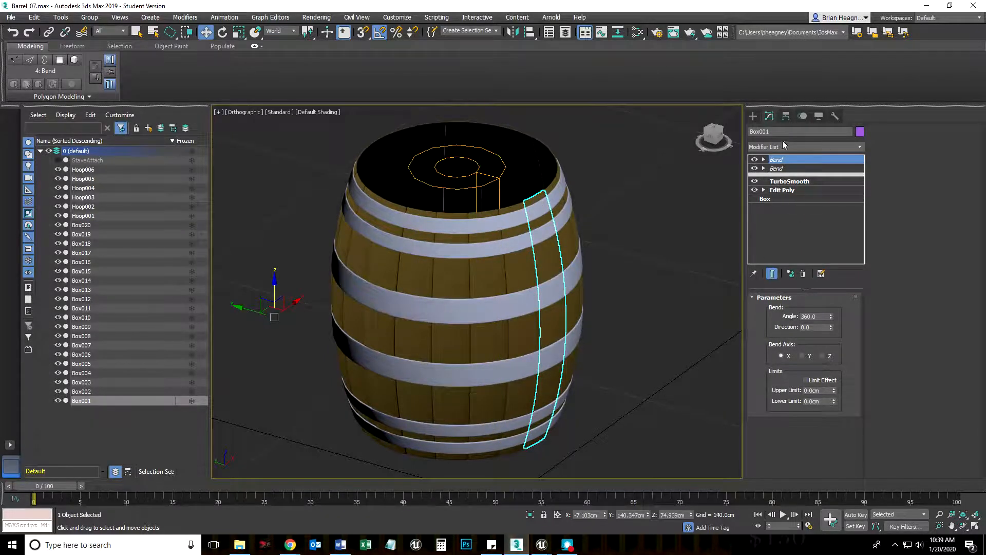
pyautogui.click(859, 147)
pyautogui.scroll(-3, 793, 406)
pyautogui.click(778, 444)
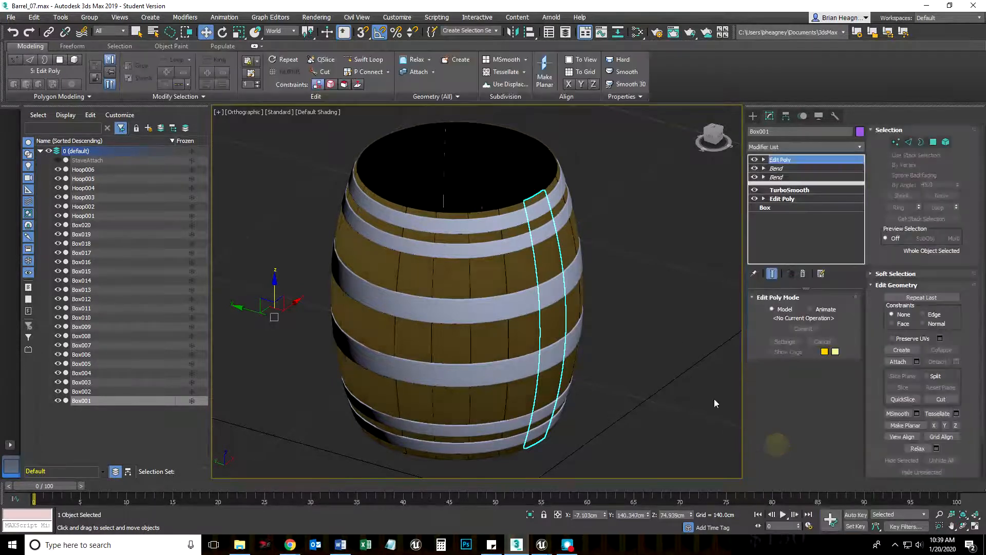
# Attach the neighbouring front staves Box002 through Box008 to Box001 one by one
pyautogui.click(898, 361)
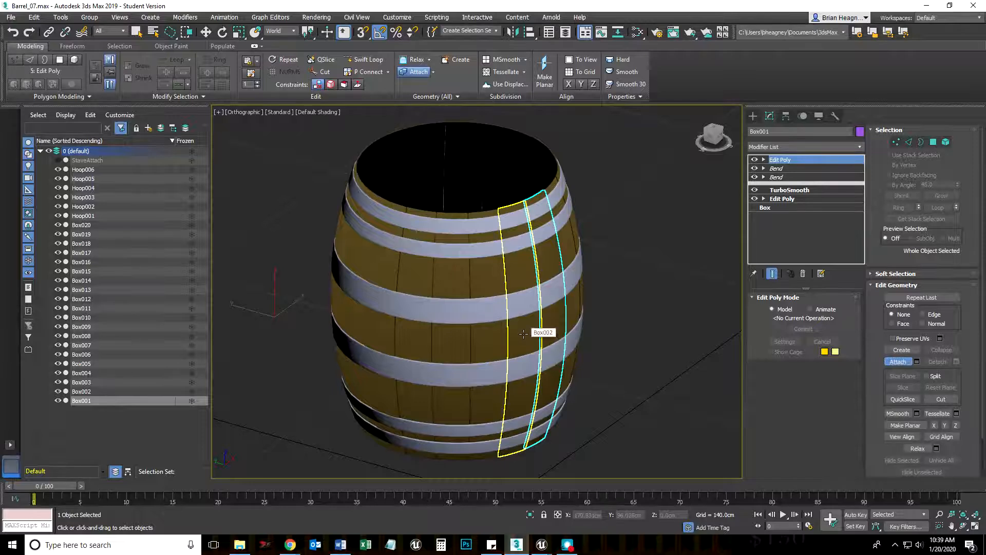
pyautogui.click(539, 335)
pyautogui.click(492, 335)
pyautogui.click(452, 339)
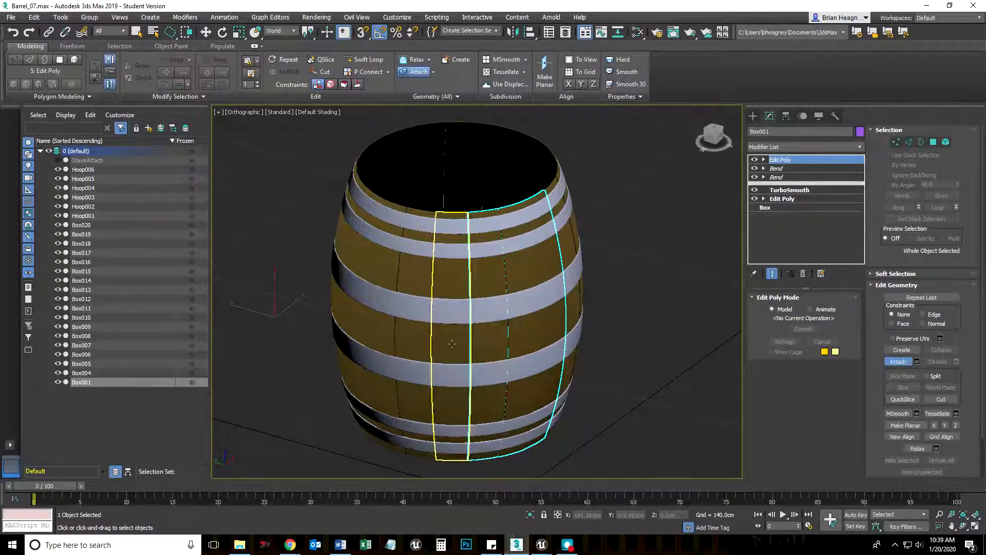
pyautogui.click(419, 339)
pyautogui.click(384, 337)
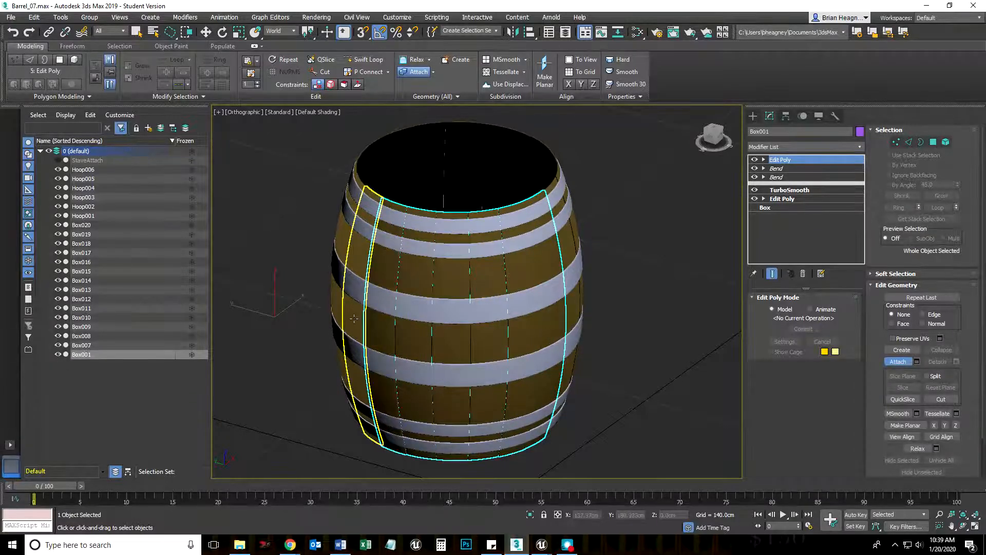
pyautogui.click(356, 320)
pyautogui.click(335, 303)
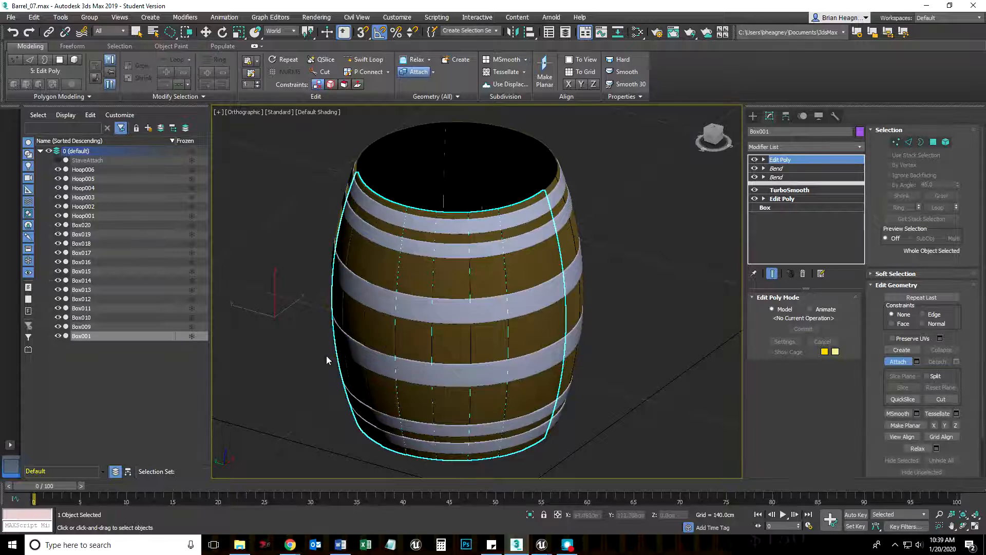
# Attach Box009 to Box020 and Hoop001 to Hoop006 to Box001 from the attach list, using Match Material IDs to Material with Condense Material and IDs
pyautogui.click(917, 361)
pyautogui.click(37, 73)
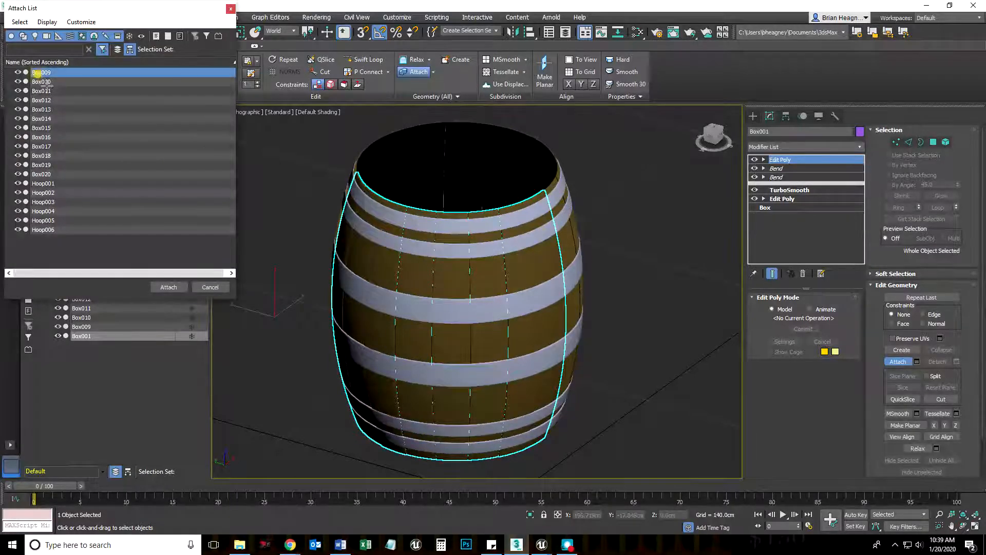
pyautogui.keyDown('shift'); pyautogui.click(50, 229); pyautogui.keyUp('shift')
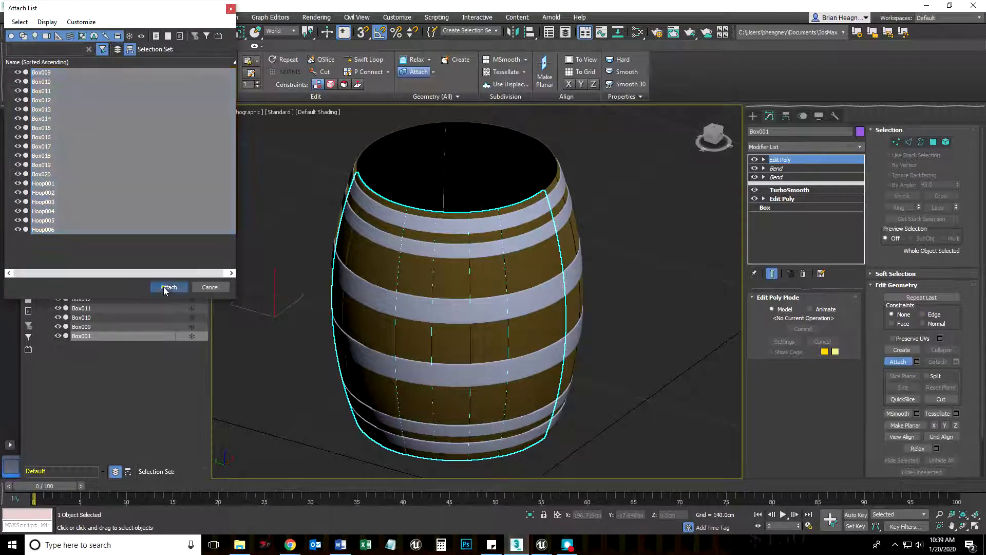
pyautogui.click(163, 287)
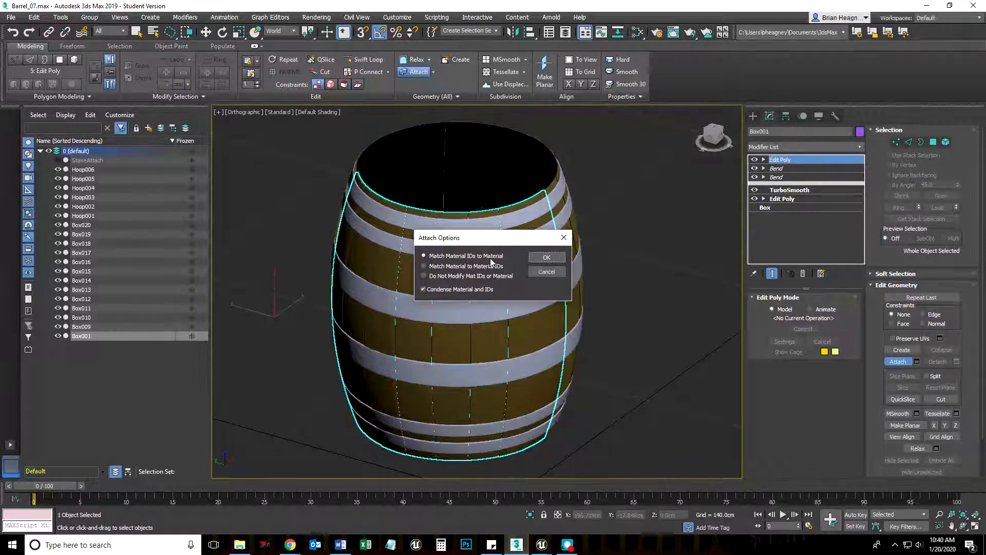
pyautogui.click(547, 258)
pyautogui.keyDown('alt'); pyautogui.moveTo(523, 349); pyautogui.dragTo(447, 353, button='middle'); pyautogui.keyUp('alt')
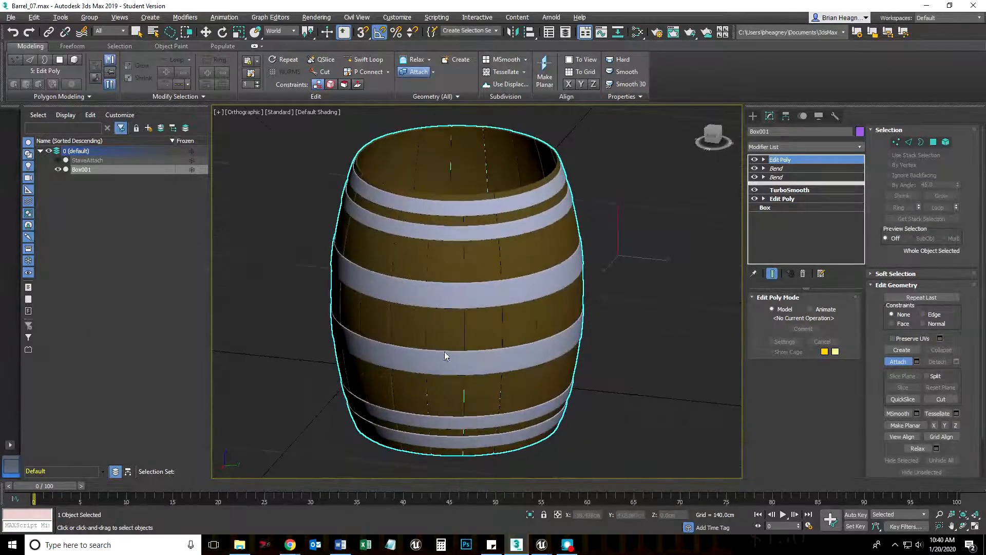
pyautogui.click(898, 365)
pyautogui.click(640, 328)
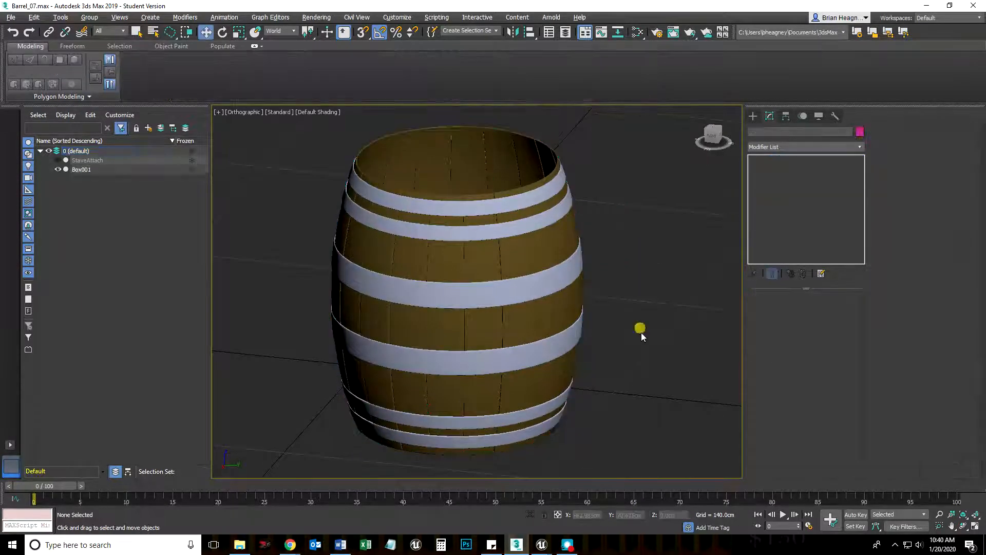
# Center the combined barrel's pivot on the object and align its orientation to the world, affecting the pivot only
pyautogui.click(482, 273)
pyautogui.keyDown('alt'); pyautogui.moveTo(425, 285); pyautogui.dragTo(460, 333, button='middle'); pyautogui.keyUp('alt')
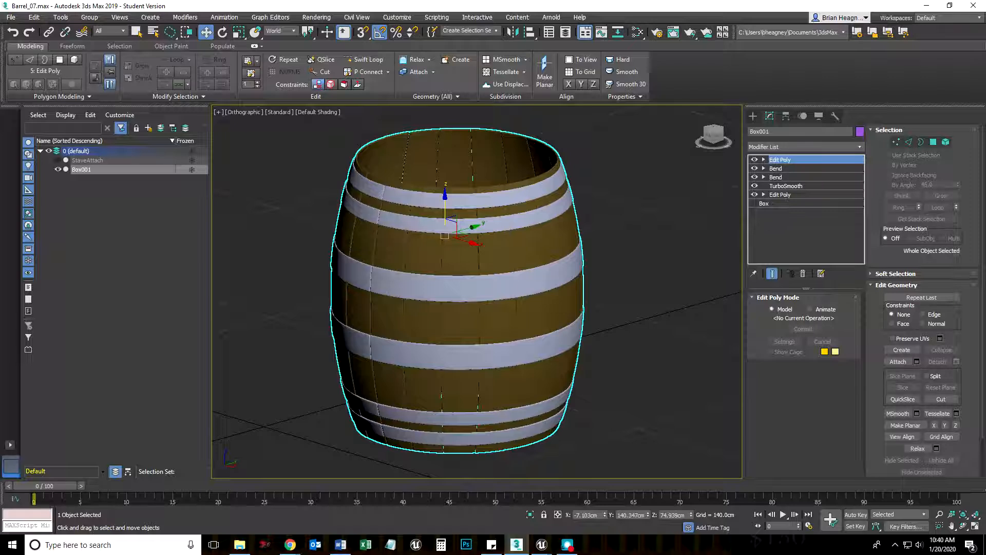
pyautogui.click(819, 116)
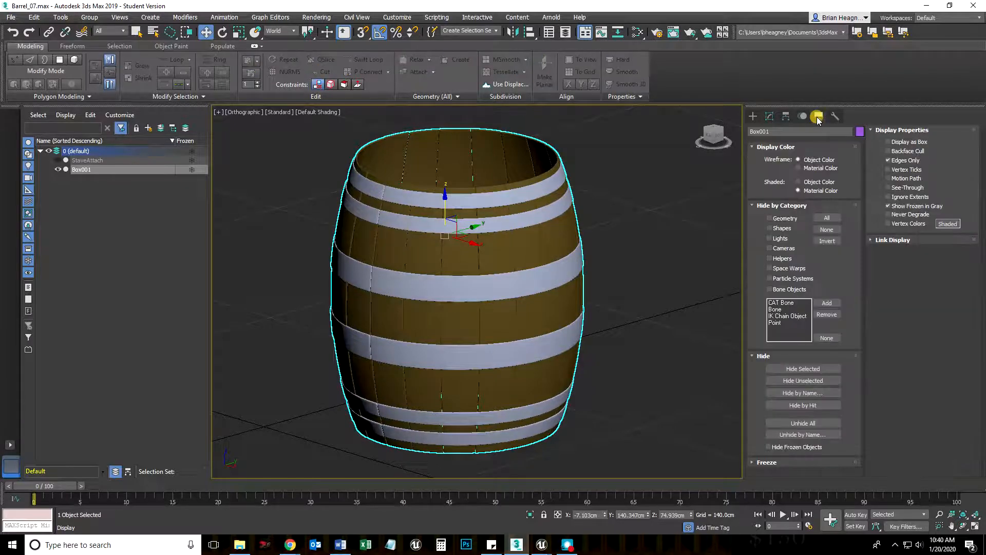
pyautogui.click(785, 116)
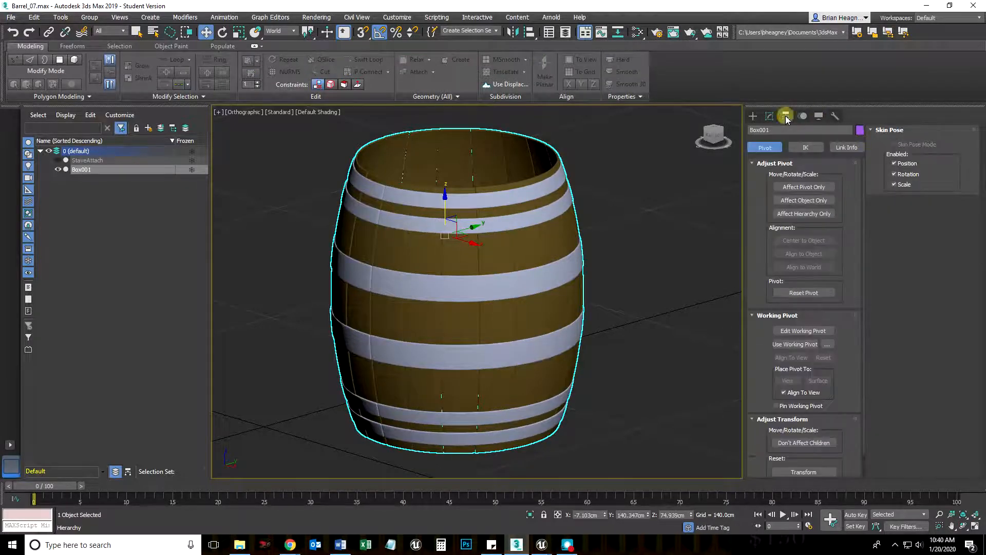
pyautogui.click(804, 187)
pyautogui.keyDown('alt'); pyautogui.moveTo(524, 314); pyautogui.dragTo(509, 339, button='middle'); pyautogui.keyUp('alt')
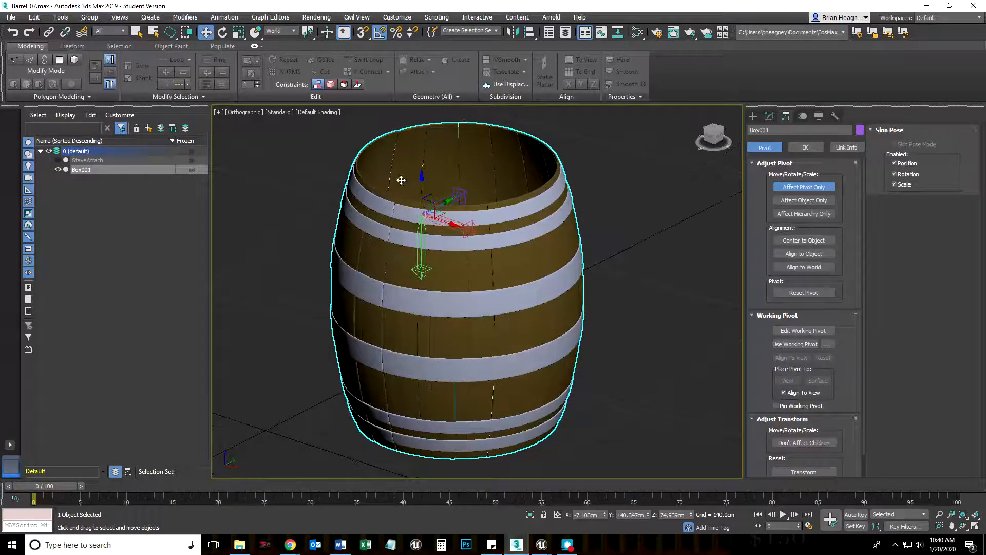
pyautogui.click(813, 255)
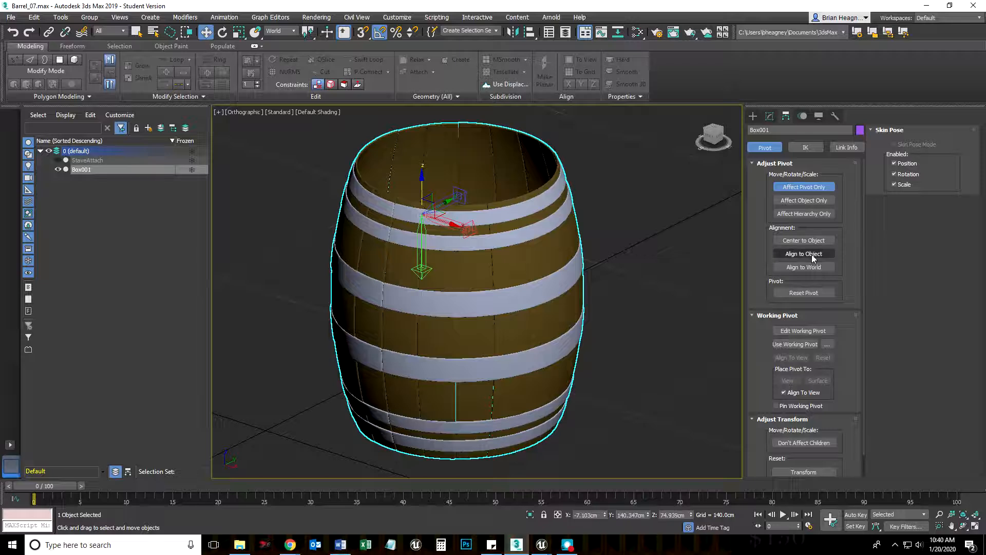
pyautogui.click(787, 240)
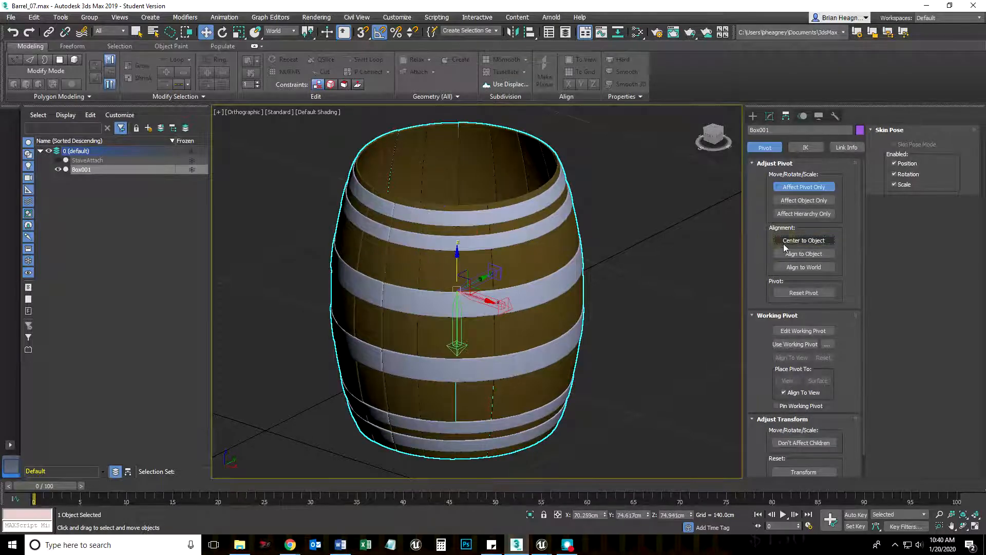
pyautogui.click(794, 267)
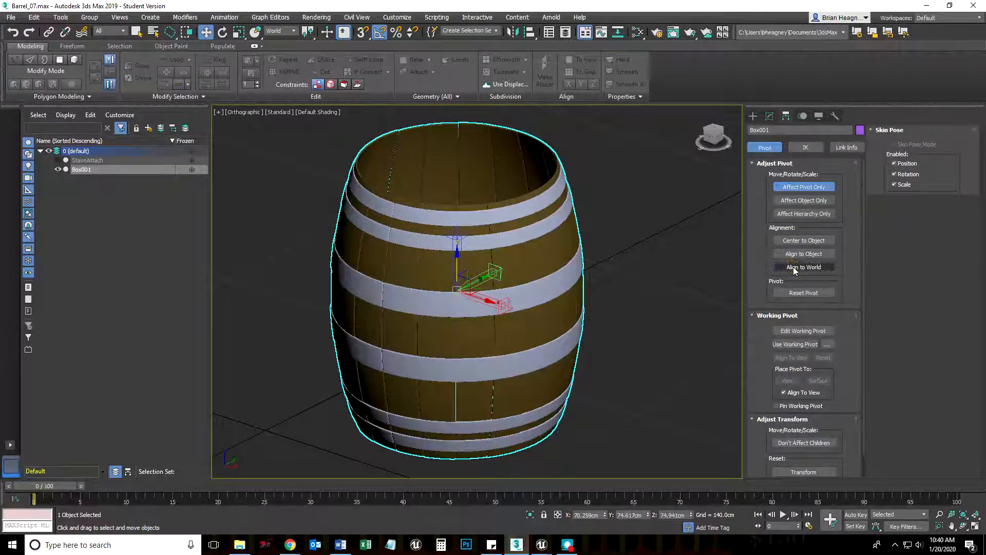
pyautogui.moveTo(568, 321)
pyautogui.keyDown('alt'); pyautogui.mouseDown(button='middle')
pyautogui.moveTo(615, 320)
pyautogui.moveTo(572, 325)
pyautogui.moveTo(586, 325)
pyautogui.mouseUp(button='middle'); pyautogui.keyUp('alt')
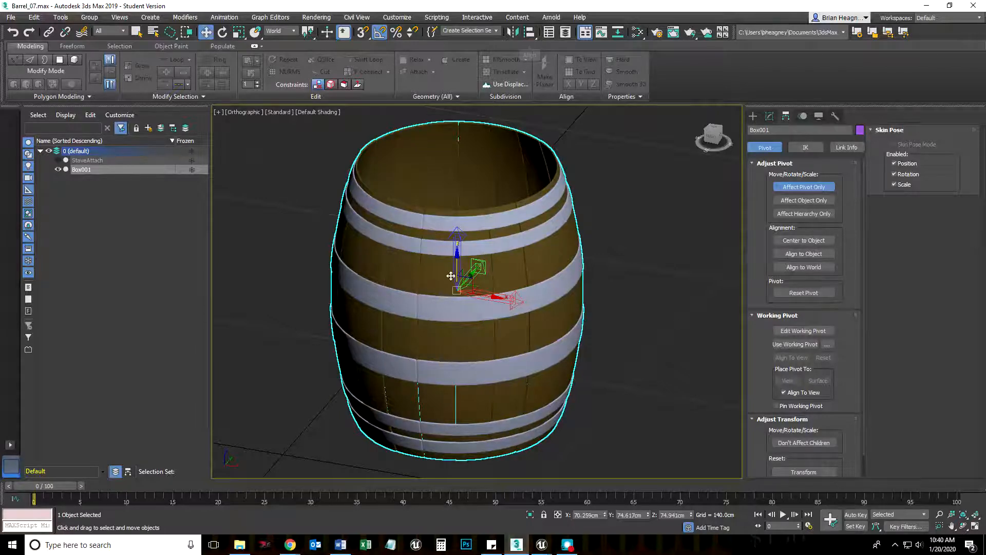
# Align the pivot to the barrel's own base, matching Pivot Point to target Minimum on Z Position only, and finish pivot editing
pyautogui.click(531, 33)
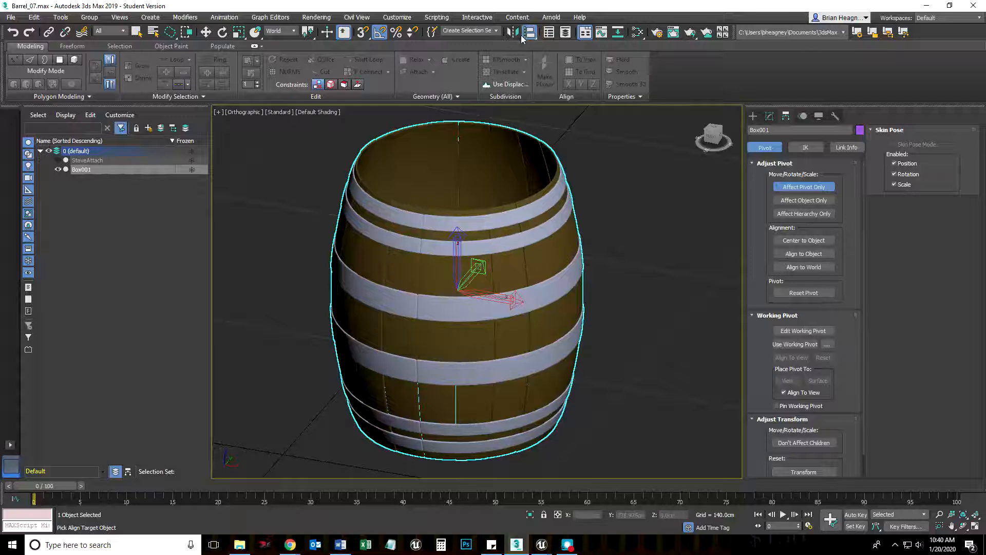
pyautogui.click(540, 231)
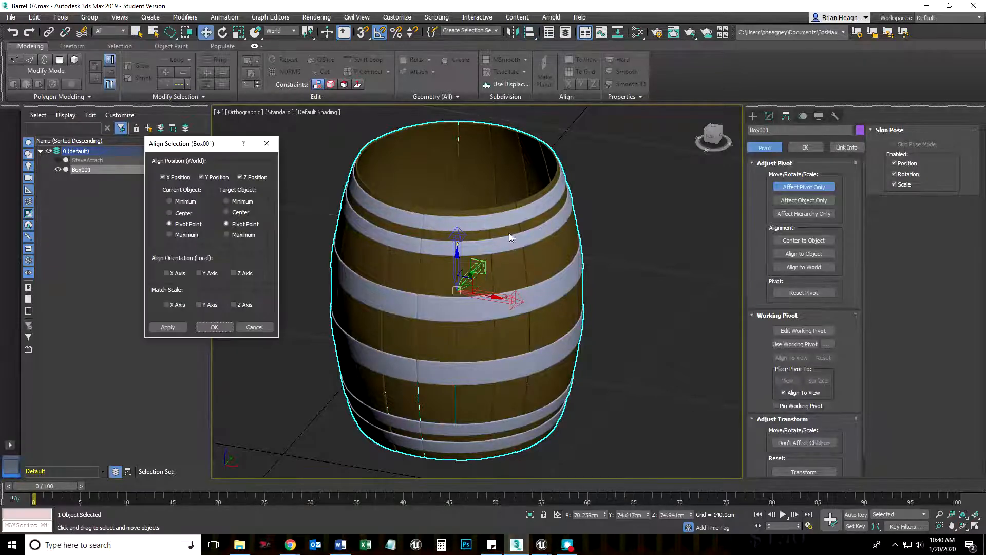
pyautogui.click(227, 201)
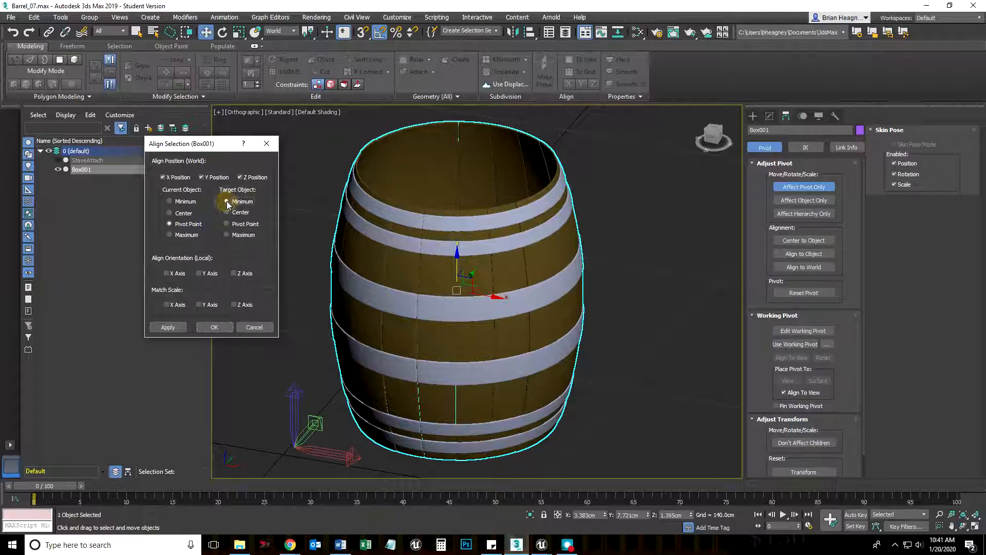
pyautogui.click(202, 177)
pyautogui.click(163, 177)
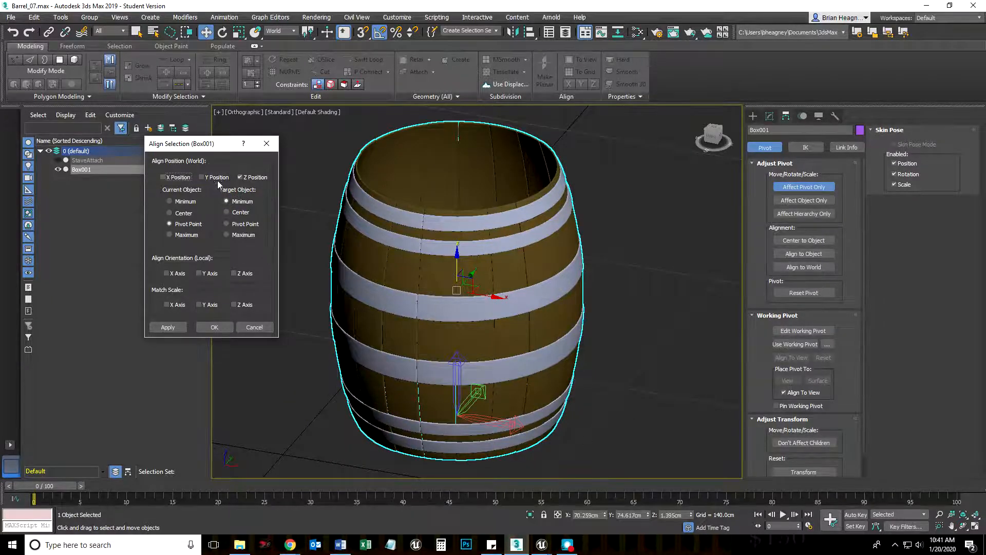
pyautogui.click(214, 328)
pyautogui.keyDown('alt'); pyautogui.moveTo(588, 405); pyautogui.dragTo(548, 284, button='middle'); pyautogui.keyUp('alt')
pyautogui.click(797, 187)
# Move the barrel to the world origin by setting its X, Y and Z position to 0.0 cm
pyautogui.scroll(-5, 630, 411)
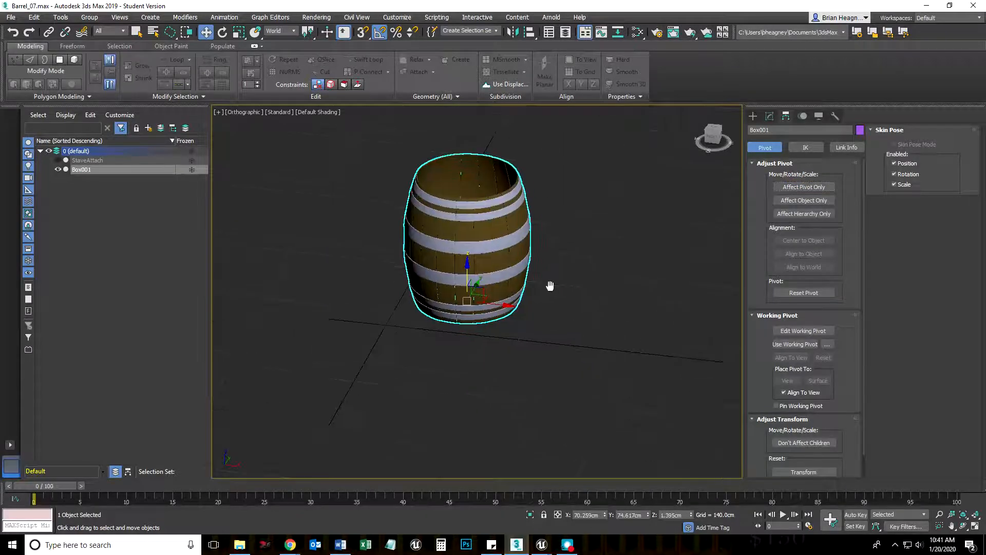
pyautogui.rightClick(606, 515)
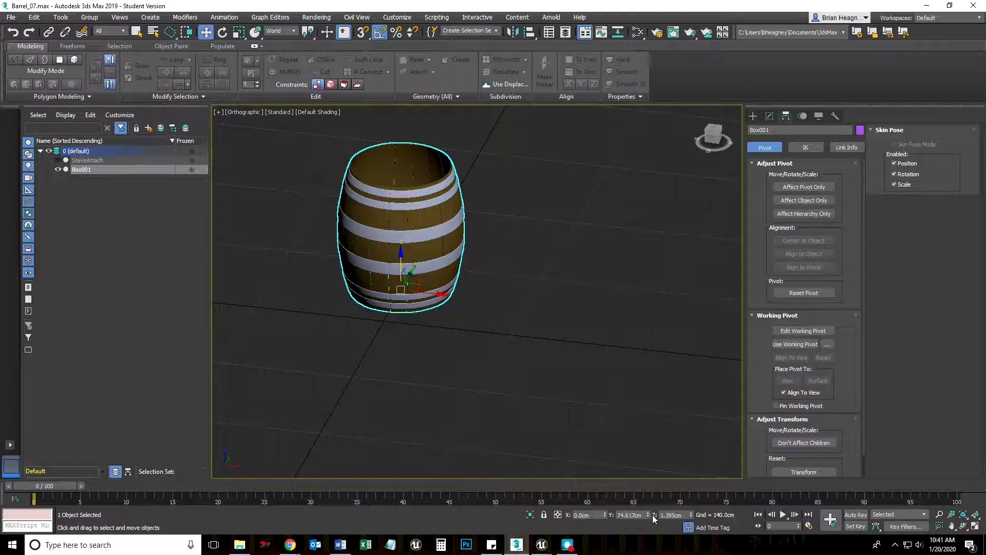
pyautogui.rightClick(648, 515)
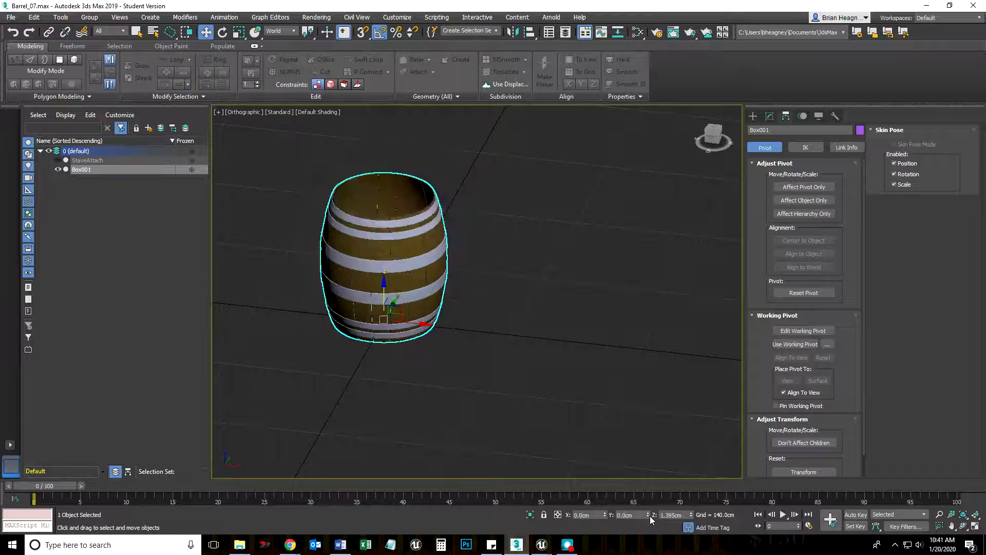
pyautogui.rightClick(691, 515)
pyautogui.click(493, 394)
pyautogui.scroll(3, 467, 363)
pyautogui.moveTo(427, 325); pyautogui.dragTo(555, 443, button='middle')
pyautogui.click(448, 285)
pyautogui.moveTo(582, 342)
pyautogui.keyDown('alt'); pyautogui.mouseDown(button='middle')
pyautogui.moveTo(566, 418)
pyautogui.moveTo(568, 332)
pyautogui.moveTo(585, 326)
pyautogui.mouseUp(button='middle'); pyautogui.keyUp('alt')
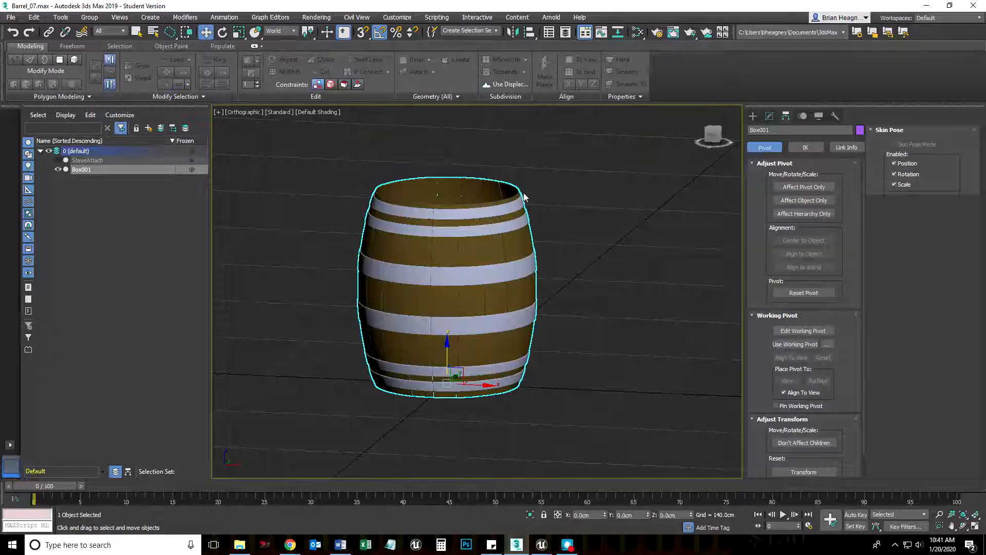